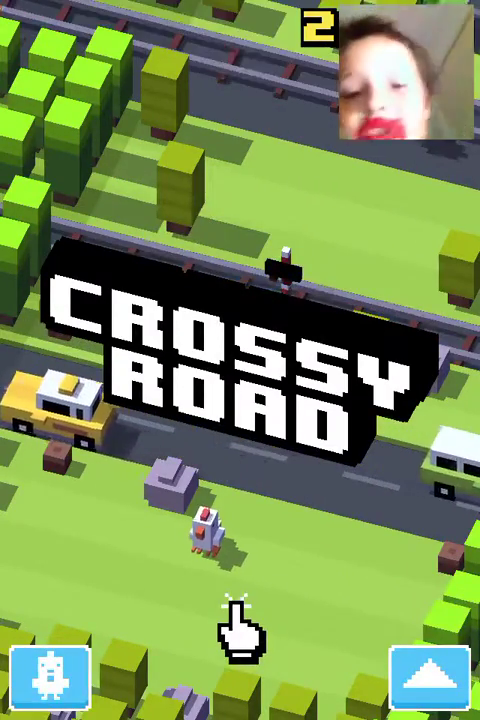
# Step: Swipe through the character collection and pick Cai Shen to play
pyautogui.click(50, 680)
pyautogui.moveTo(360, 380); pyautogui.dragTo(120, 380)
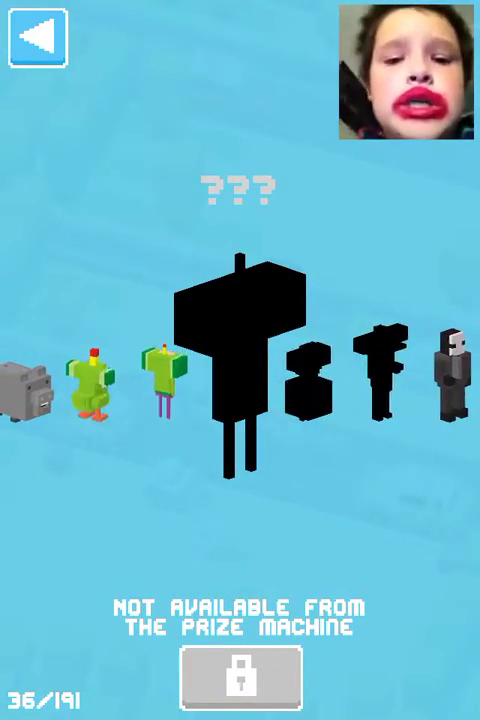
pyautogui.moveTo(360, 380); pyautogui.dragTo(120, 380)
pyautogui.moveTo(360, 380); pyautogui.dragTo(120, 380)
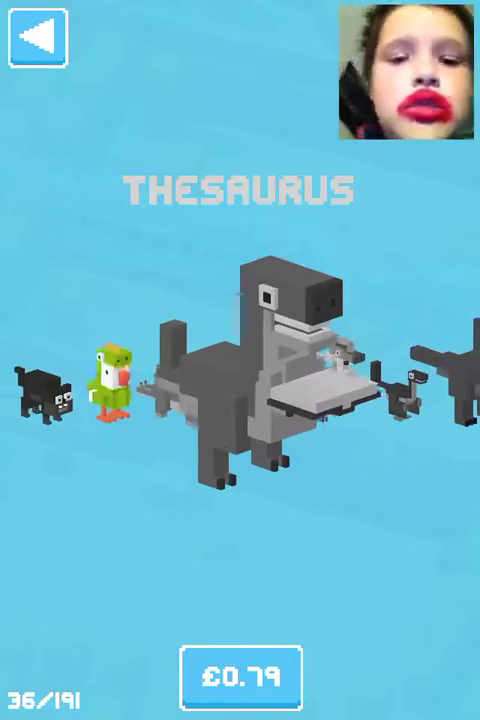
pyautogui.moveTo(360, 380); pyautogui.dragTo(120, 380)
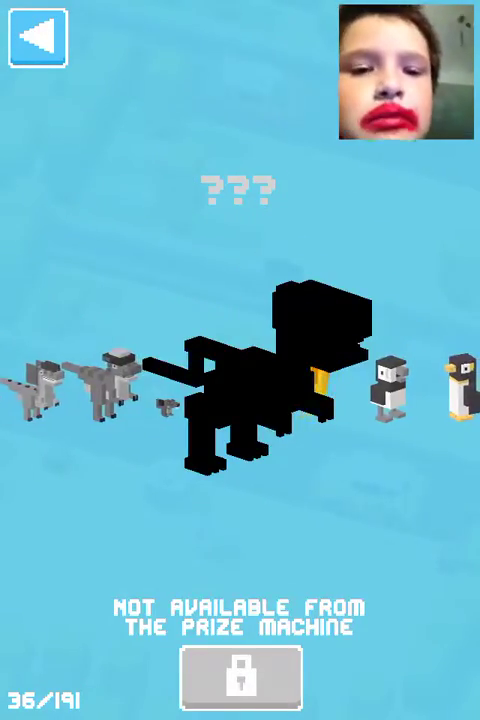
pyautogui.moveTo(360, 380); pyautogui.dragTo(120, 380)
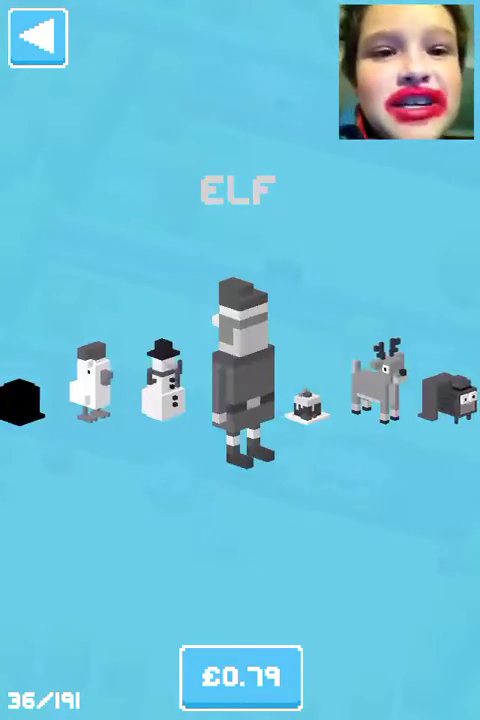
pyautogui.moveTo(360, 380); pyautogui.dragTo(120, 380)
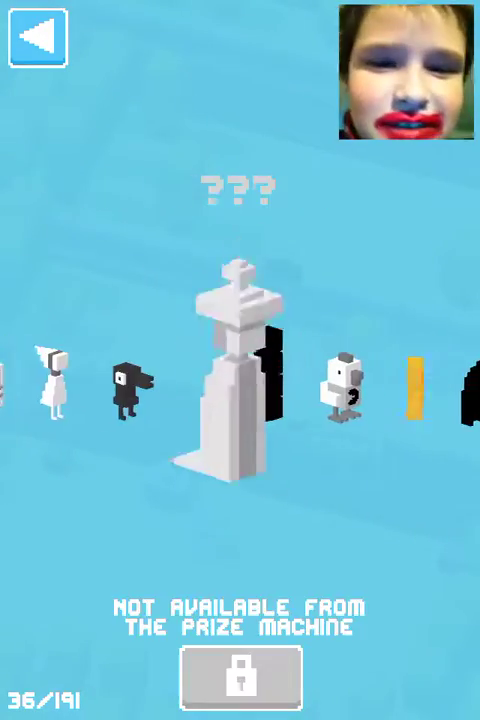
pyautogui.moveTo(360, 380); pyautogui.dragTo(120, 380)
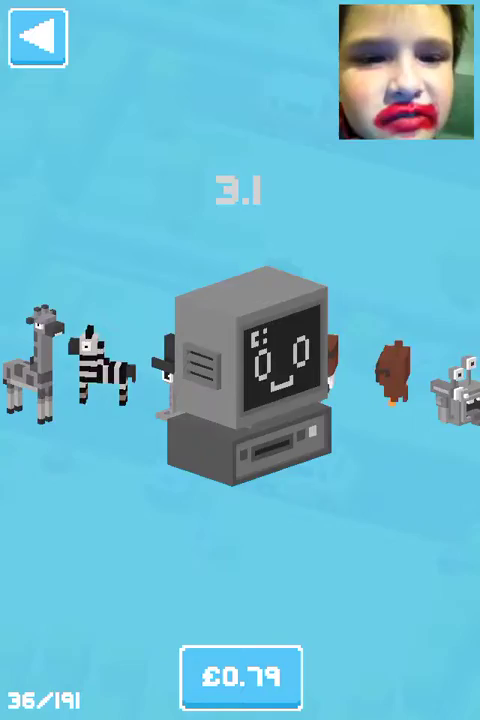
pyautogui.moveTo(360, 380); pyautogui.dragTo(120, 380)
pyautogui.moveTo(360, 380); pyautogui.dragTo(120, 380)
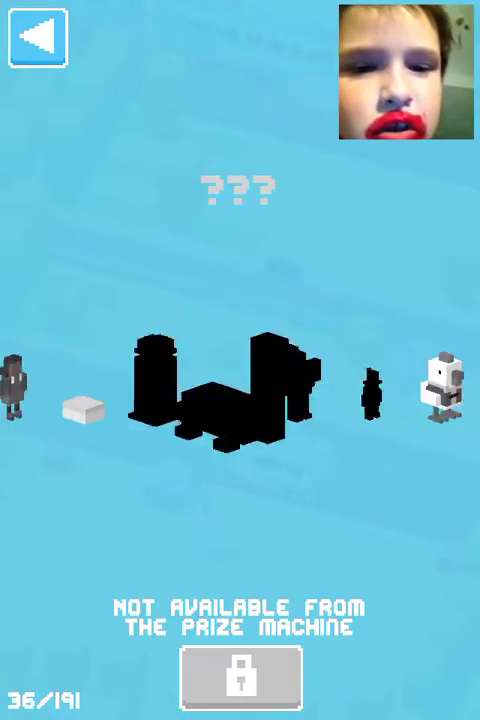
pyautogui.moveTo(360, 380); pyautogui.dragTo(120, 380)
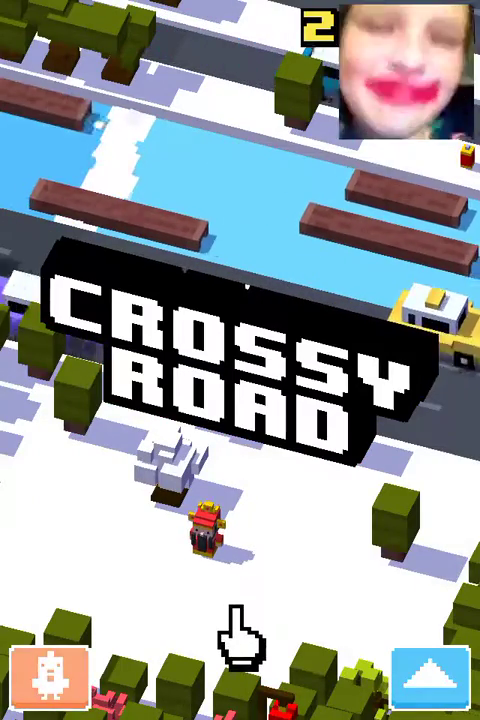
# Step: Start the Cai Shen run by hopping one row forward onto the snowy field
pyautogui.click(240, 500)
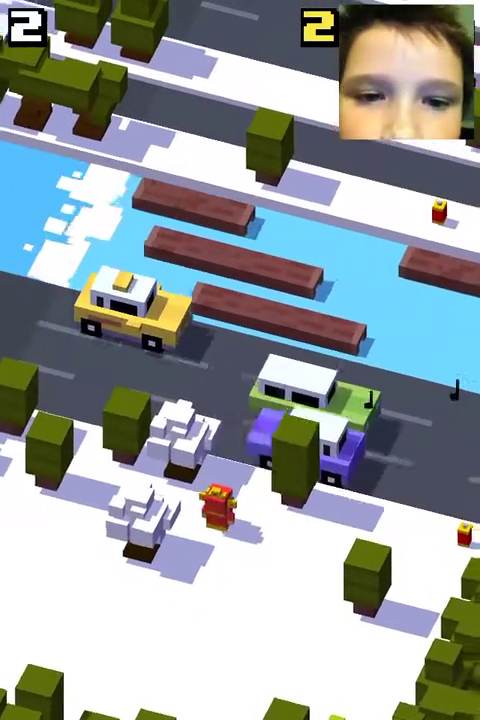